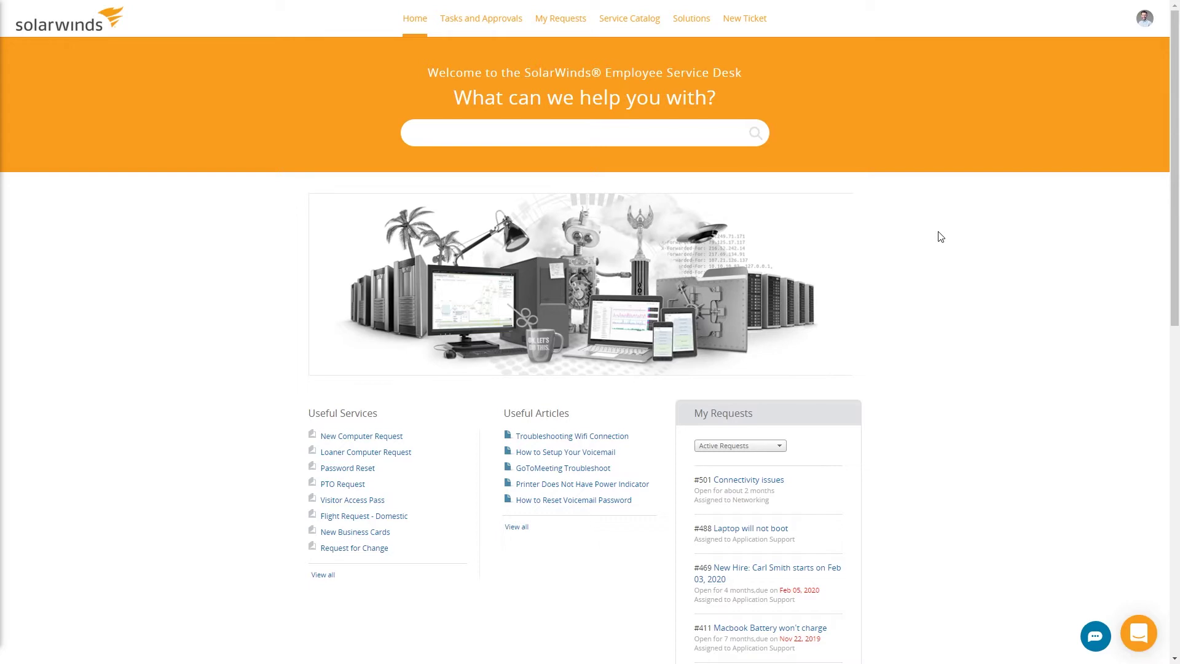
# Open the New Hire Request form from the Service Catalog
pyautogui.click(649, 21)
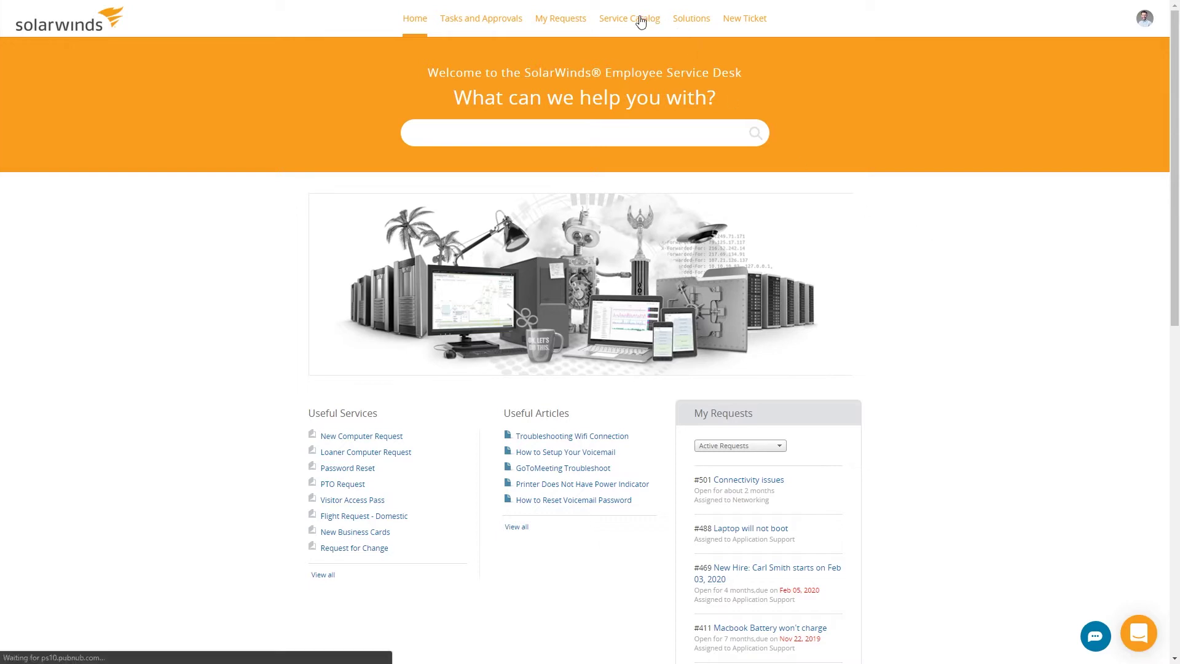
pyautogui.scroll(-3, 632, 62)
pyautogui.scroll(-3, 631, 61)
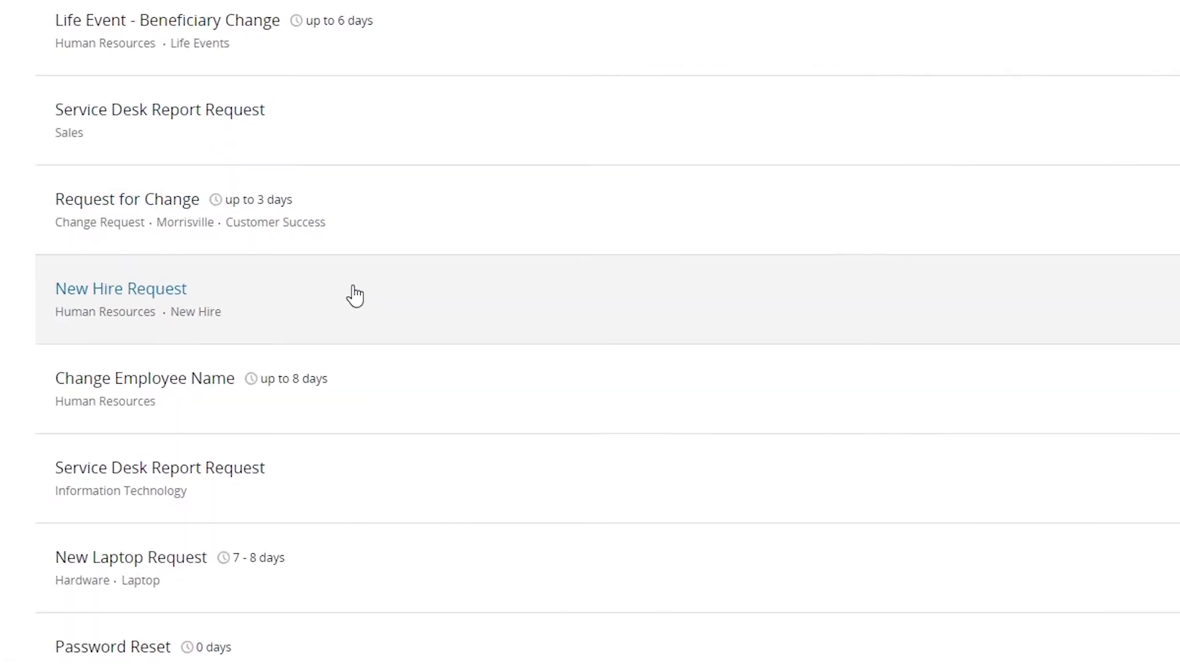
pyautogui.click(355, 295)
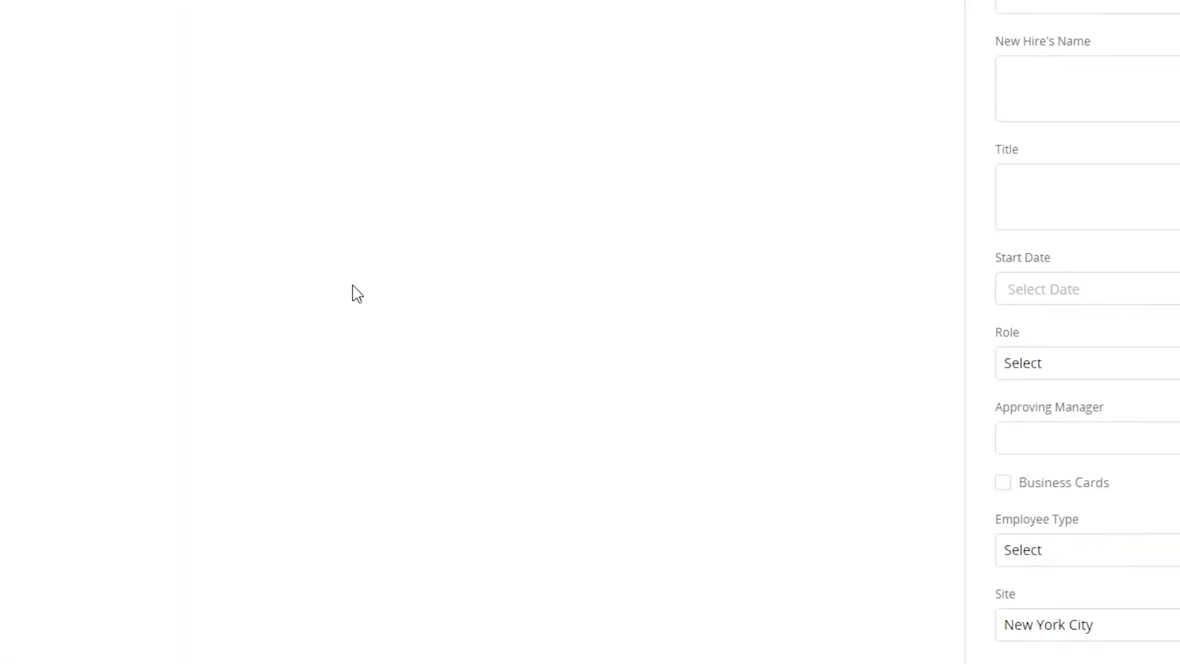
# Enter the new hire's name and title Senior Account Manager, start date Jun 24, 2020, role Sales
pyautogui.click(769, 283)
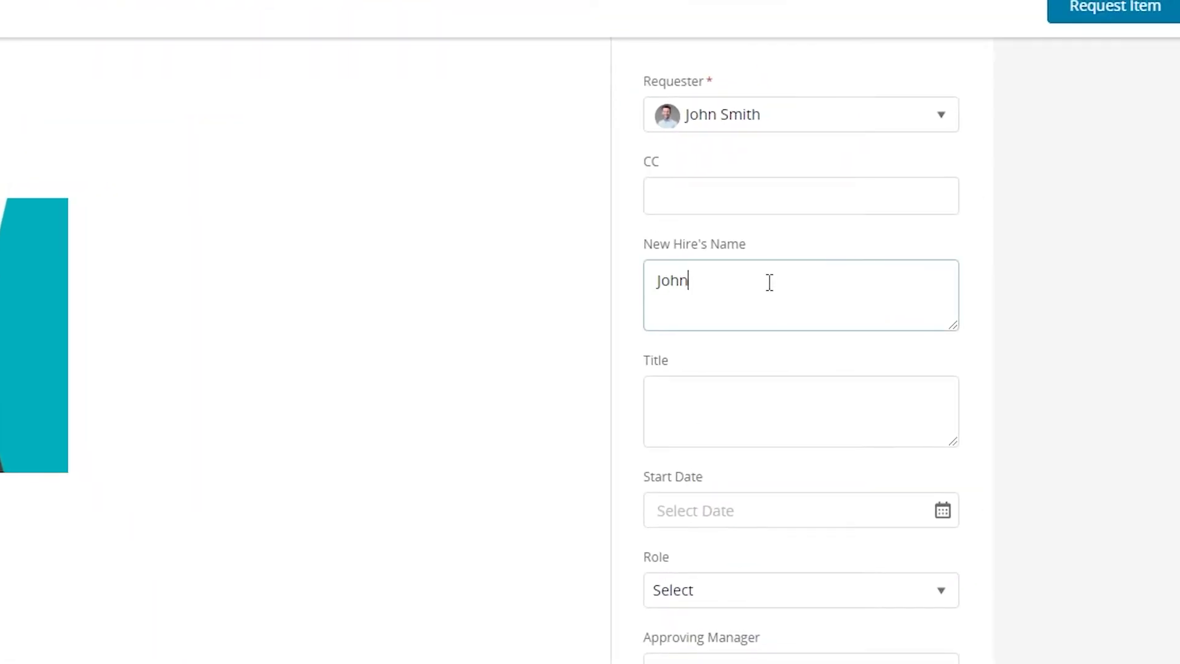
pyautogui.press('Tab')
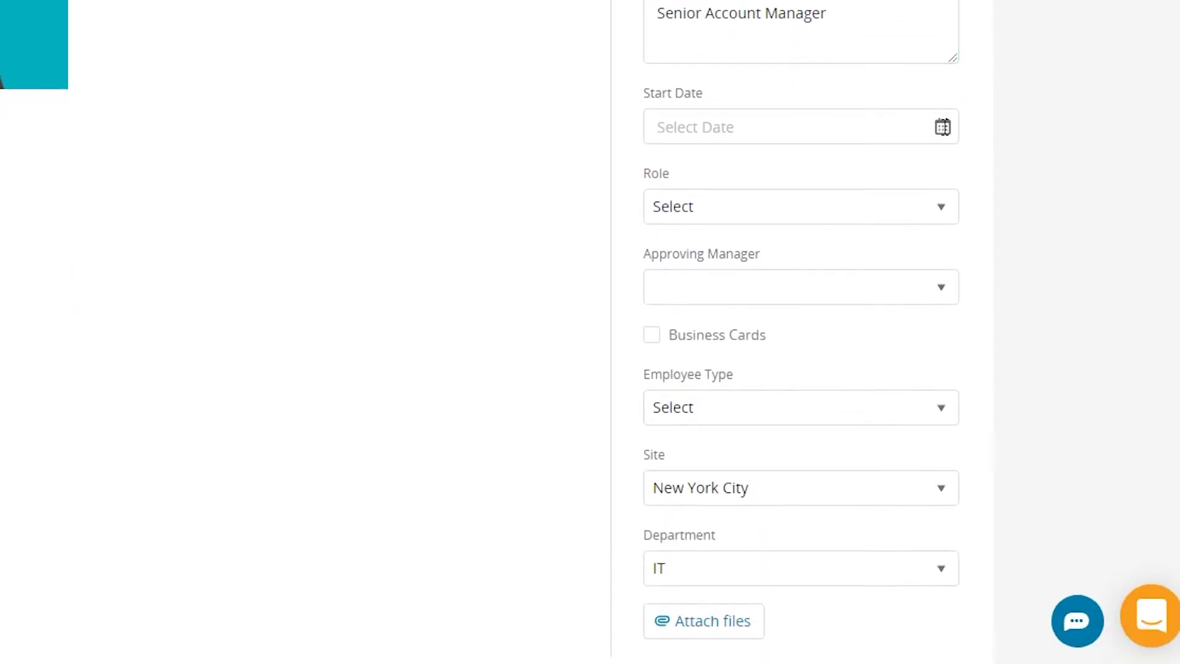
pyautogui.click(943, 128)
pyautogui.click(764, 336)
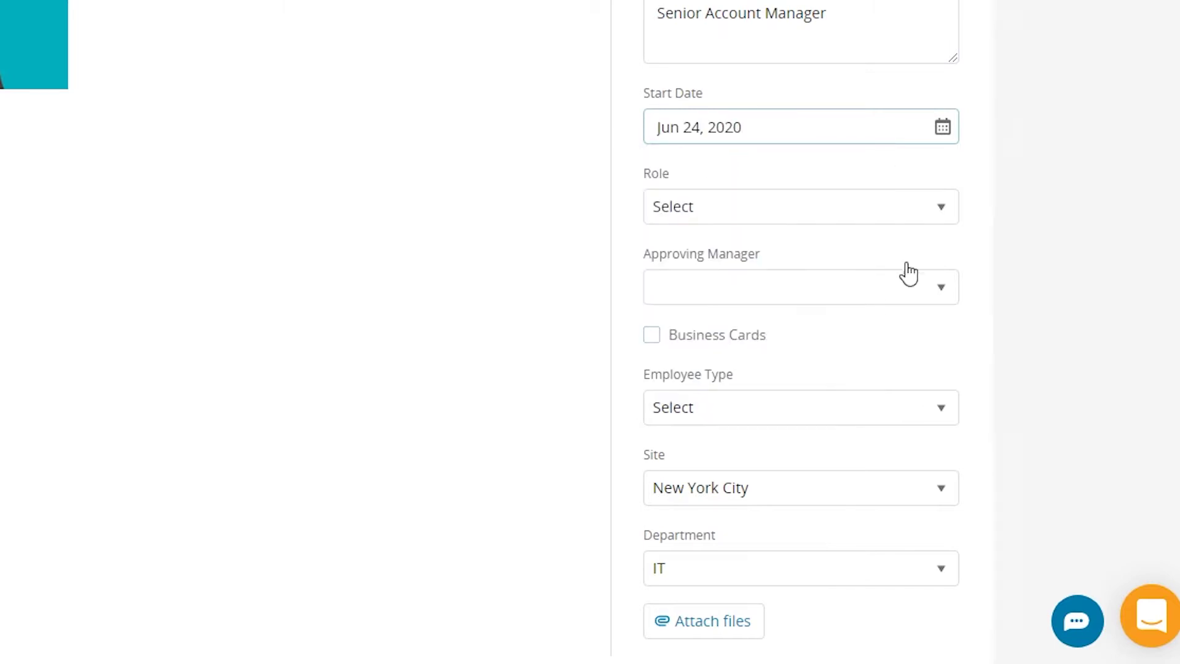
pyautogui.click(943, 211)
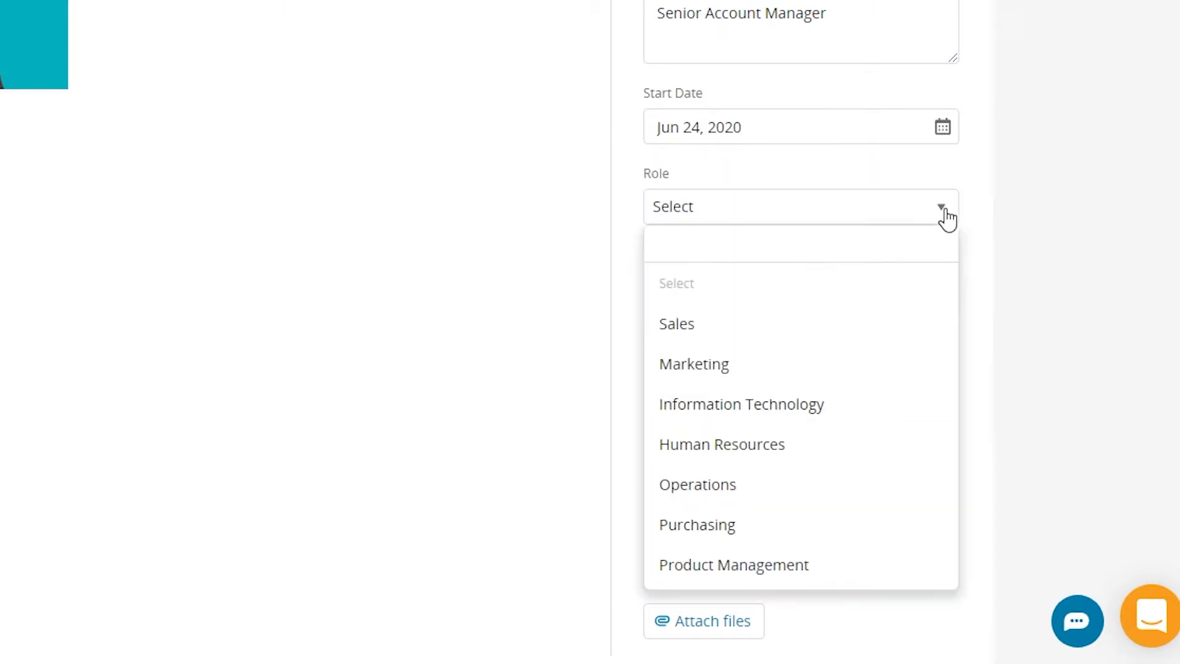
pyautogui.click(780, 334)
# Set approving manager to Me, employee type Full Time, and department Sales
pyautogui.click(951, 297)
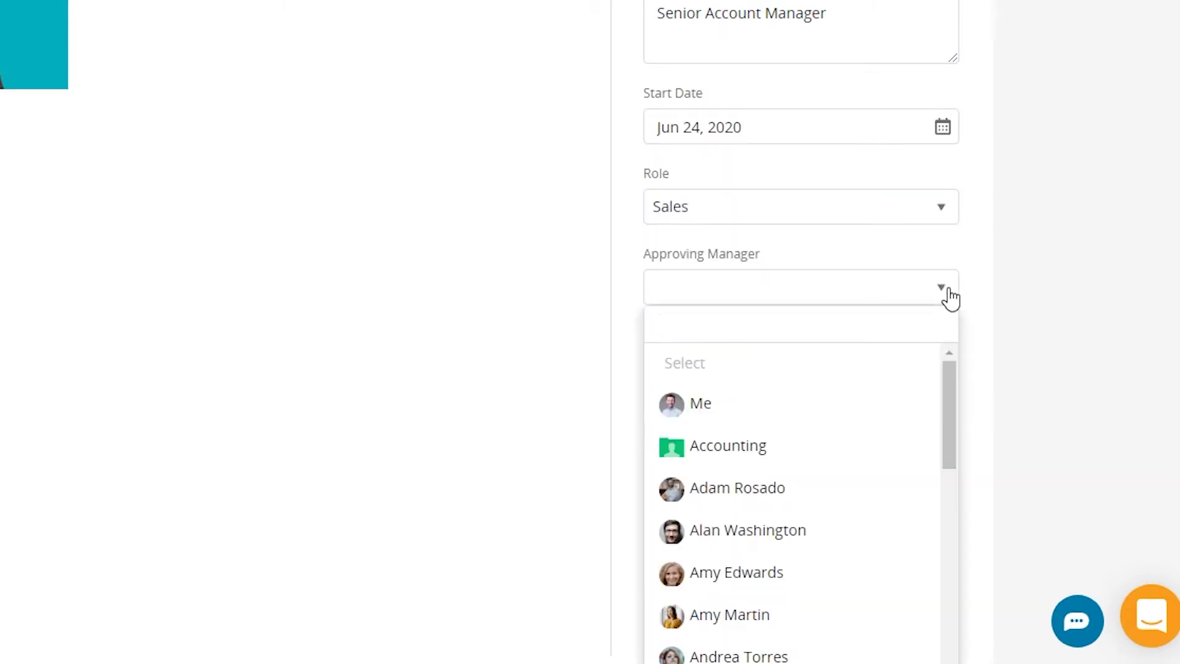
pyautogui.click(761, 411)
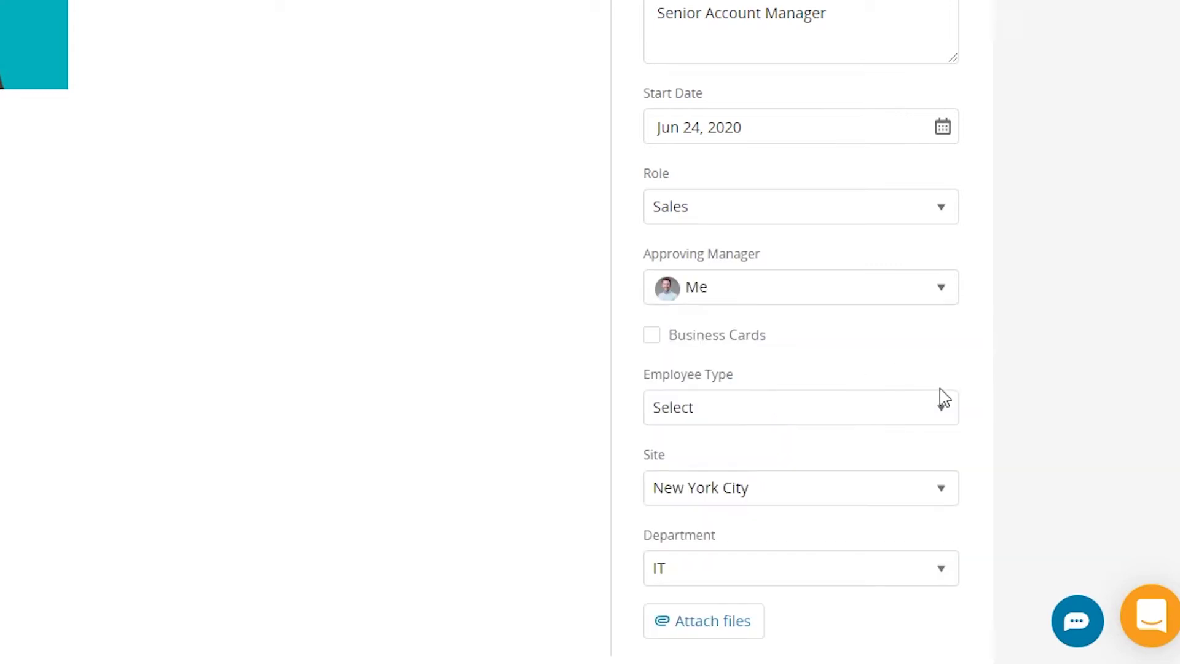
pyautogui.click(944, 415)
pyautogui.click(840, 523)
pyautogui.click(944, 579)
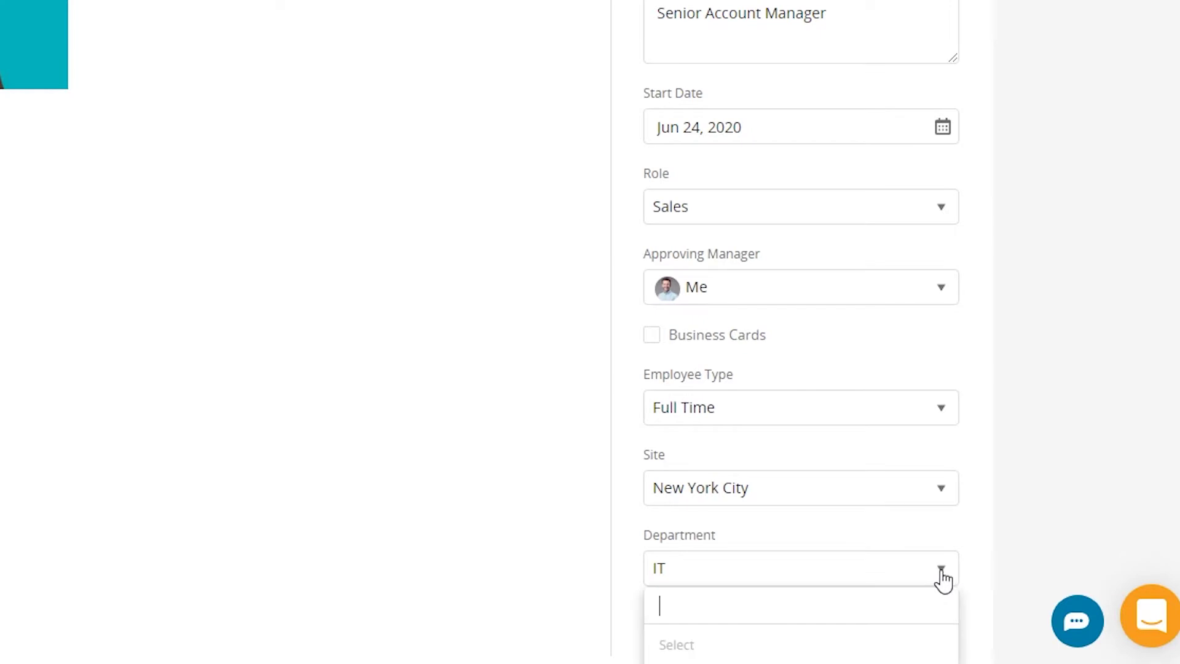
pyautogui.scroll(-5, 943, 574)
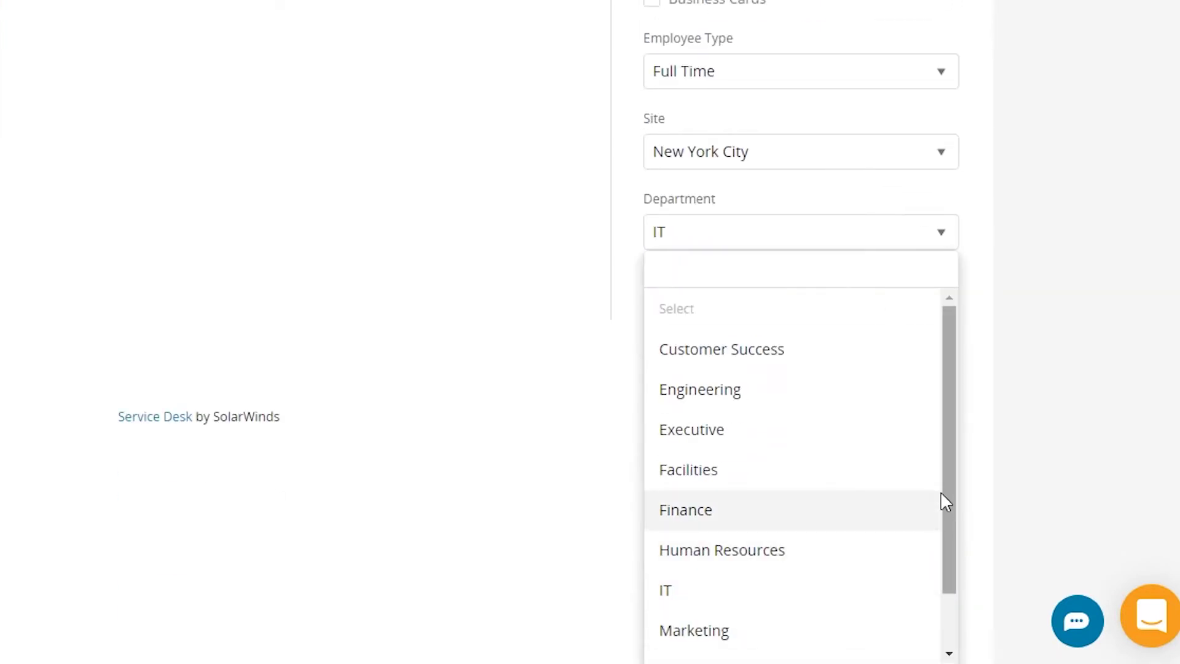
pyautogui.moveTo(954, 466); pyautogui.dragTo(964, 561)
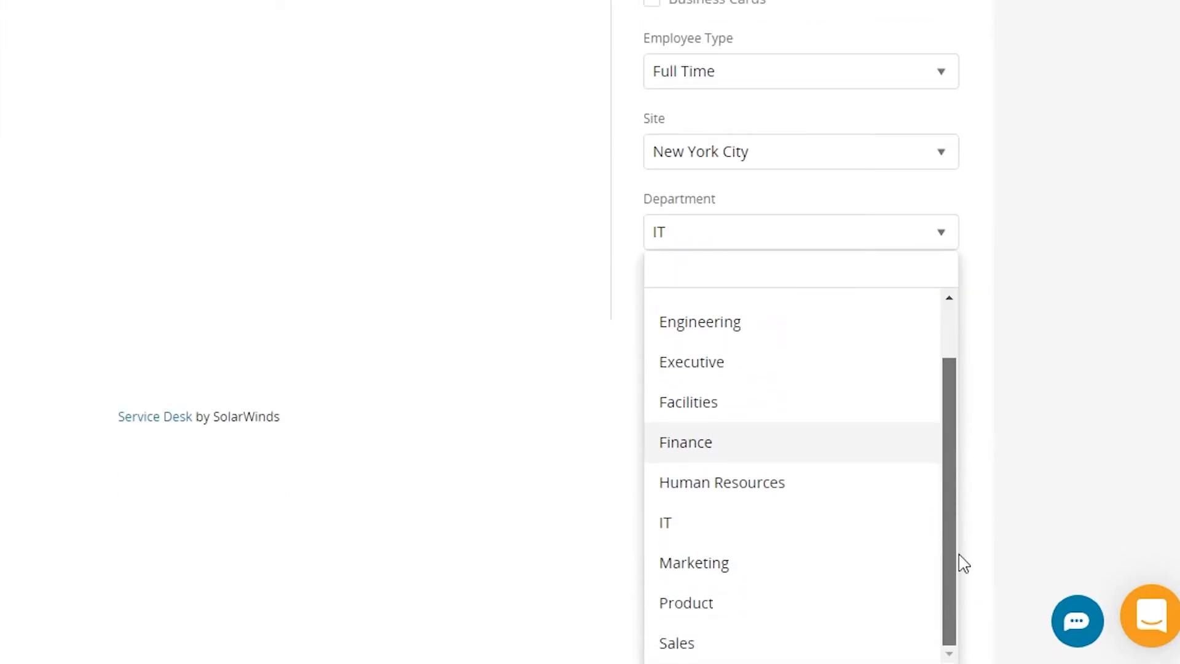
pyautogui.click(893, 649)
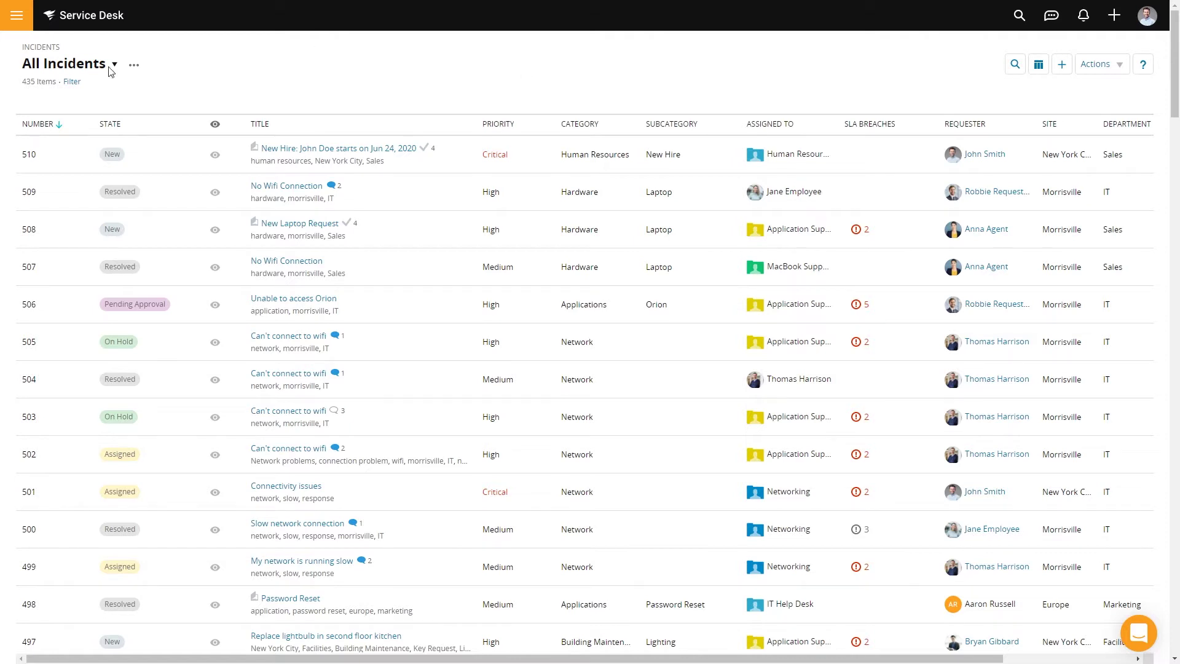
# Submit the Senior Account Manager request and open incident #510 from the Service Desk incidents list
pyautogui.moveTo(429, 152)
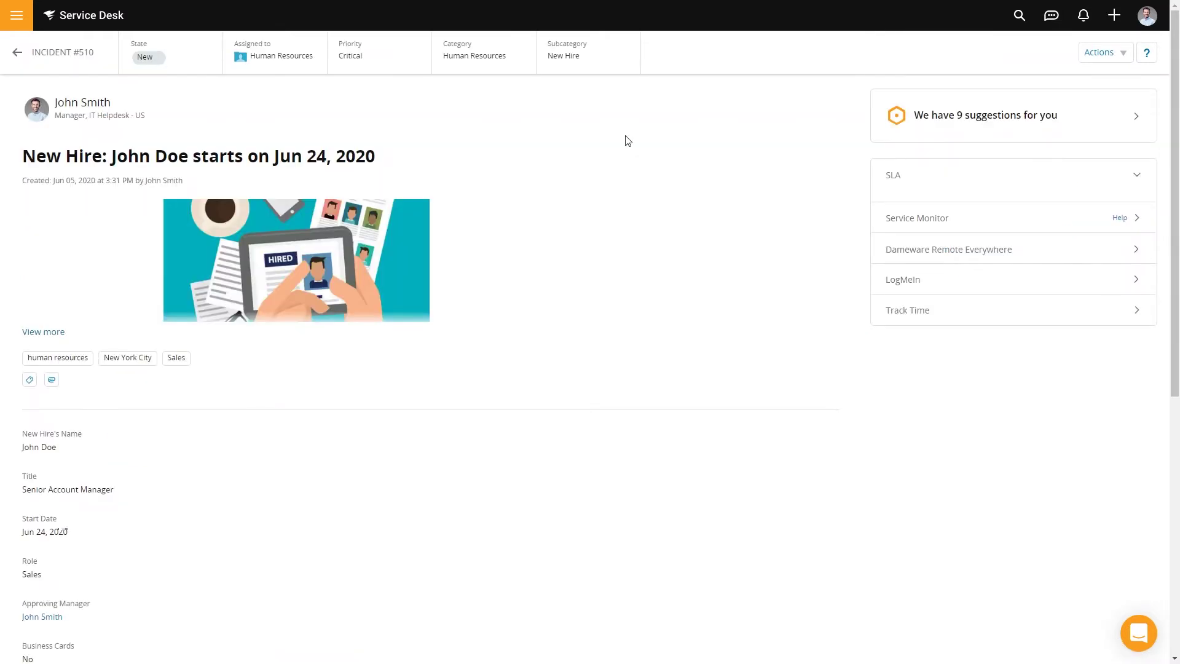
# Approve incident #510's Human Resources Approval step and add the comment 'Approved for hire'
pyautogui.scroll(-7, 628, 141)
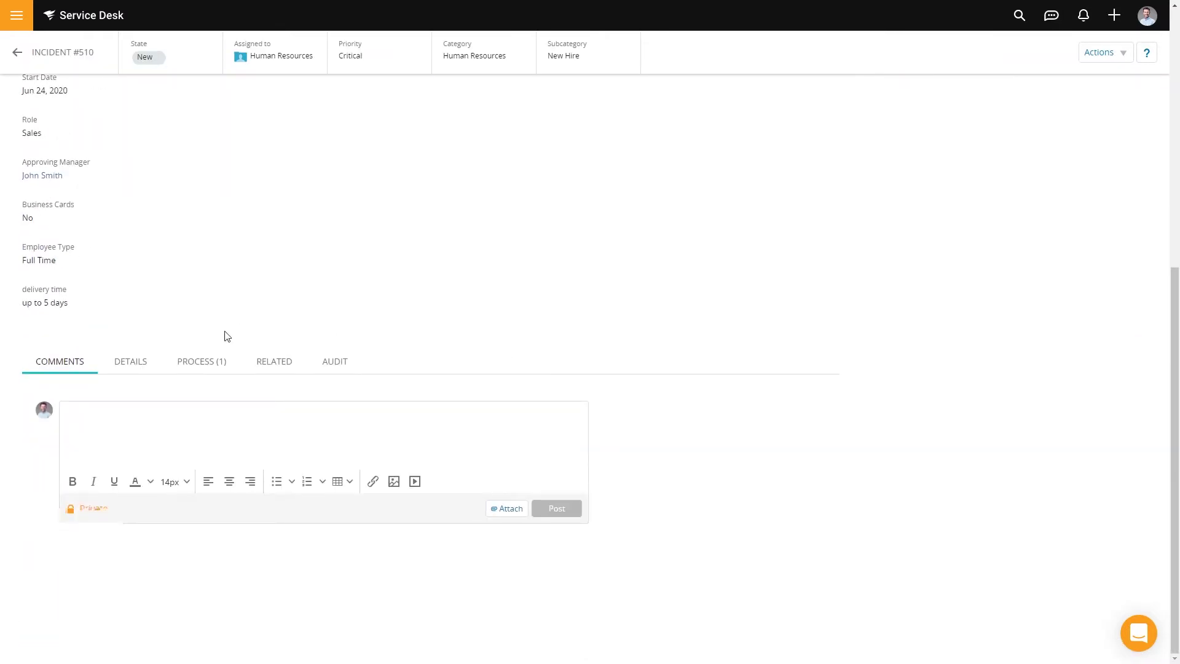
pyautogui.click(203, 363)
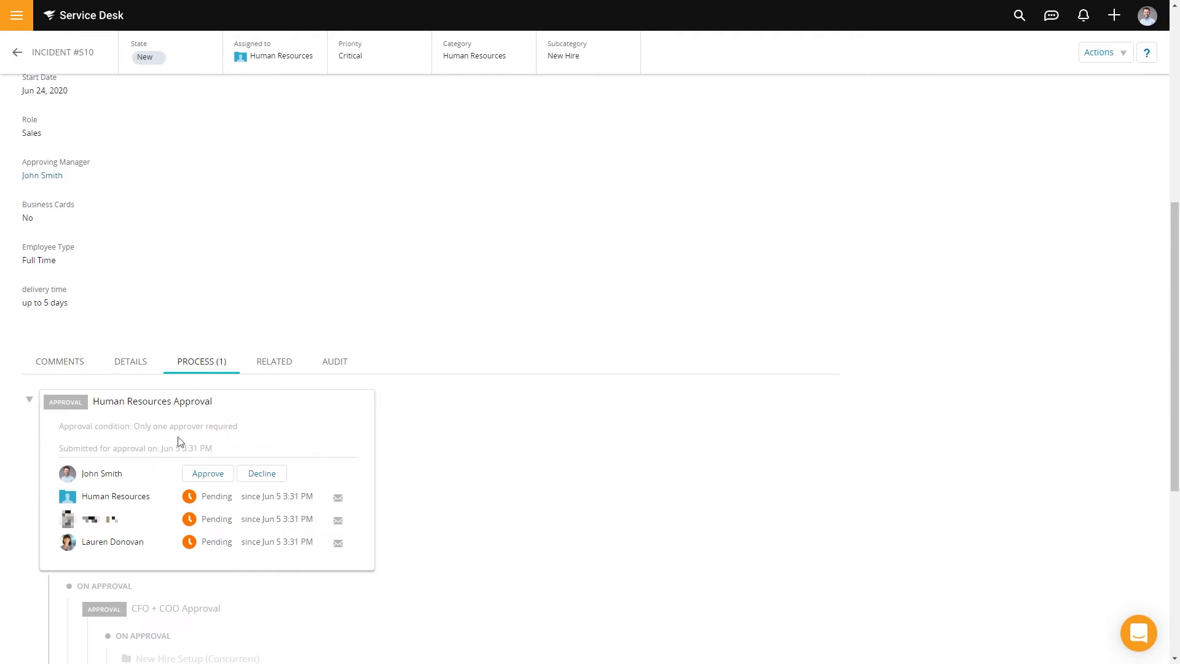
pyautogui.click(208, 480)
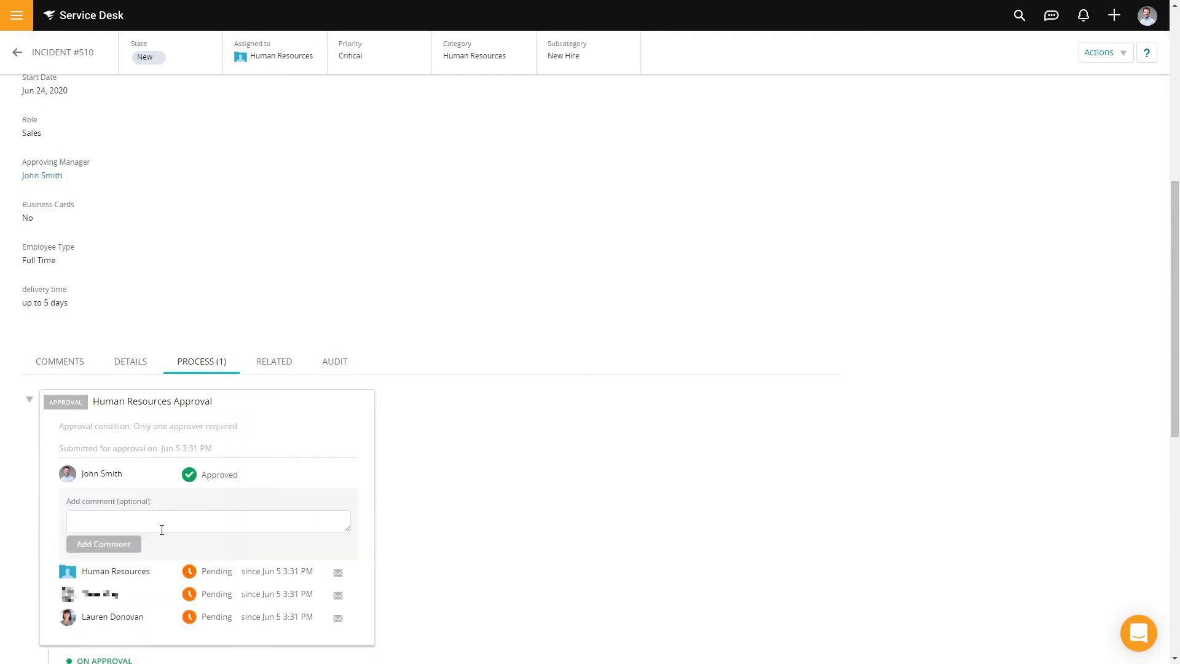
pyautogui.click(171, 523)
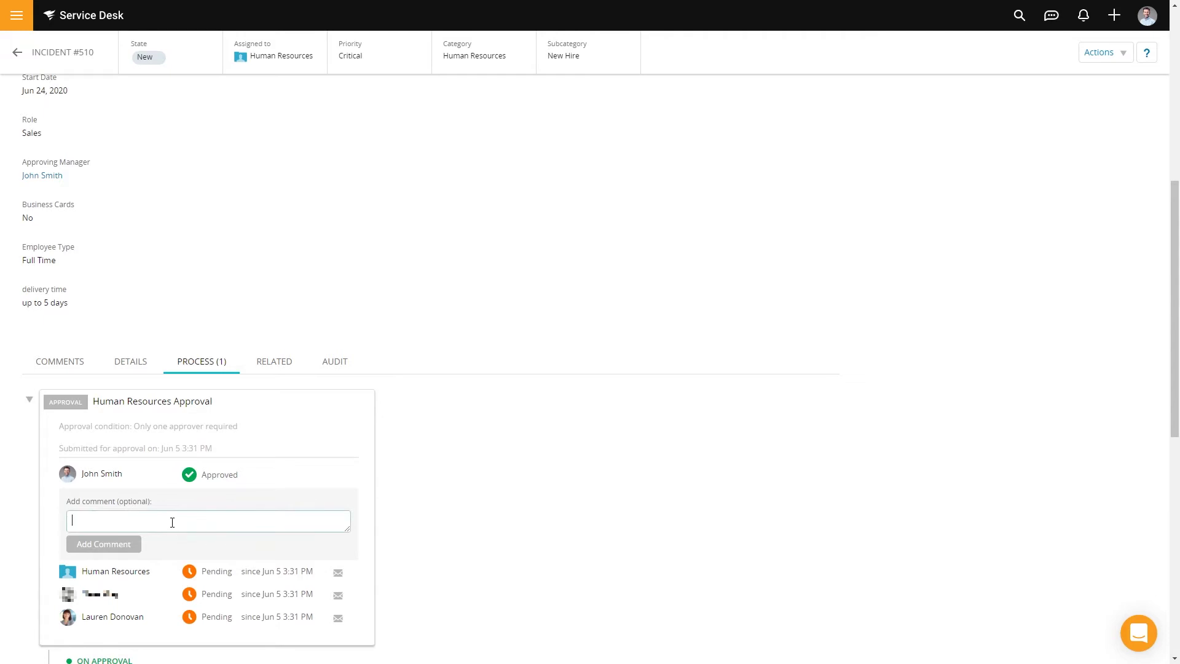
pyautogui.write('Approved for hire')
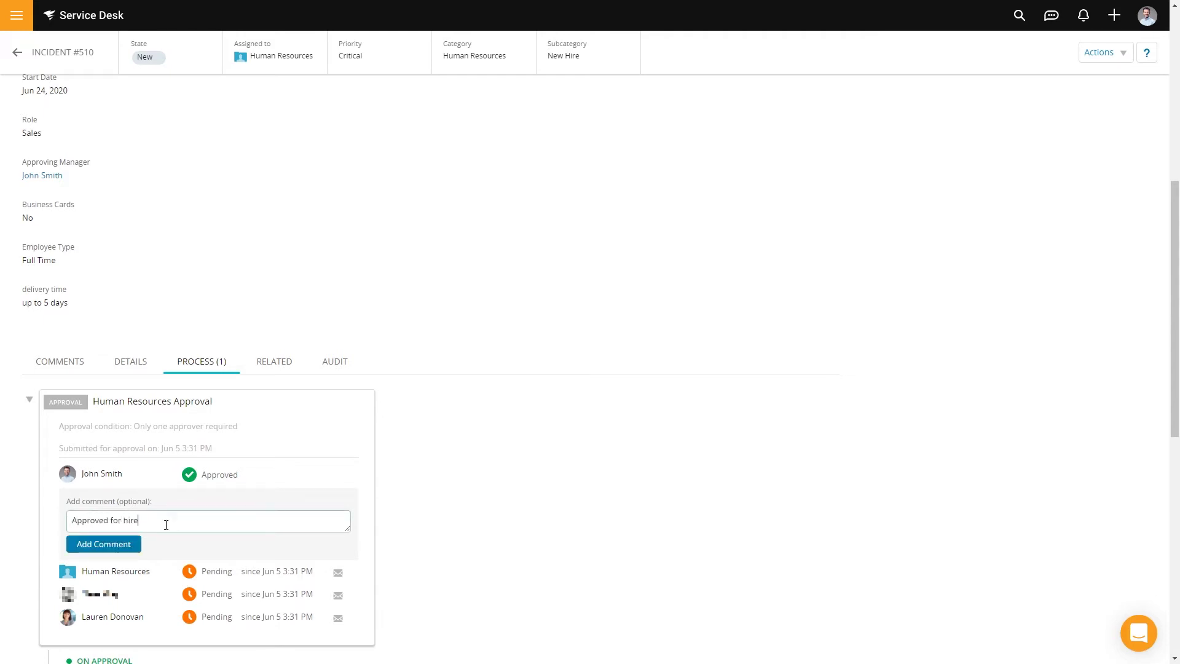
pyautogui.click(103, 545)
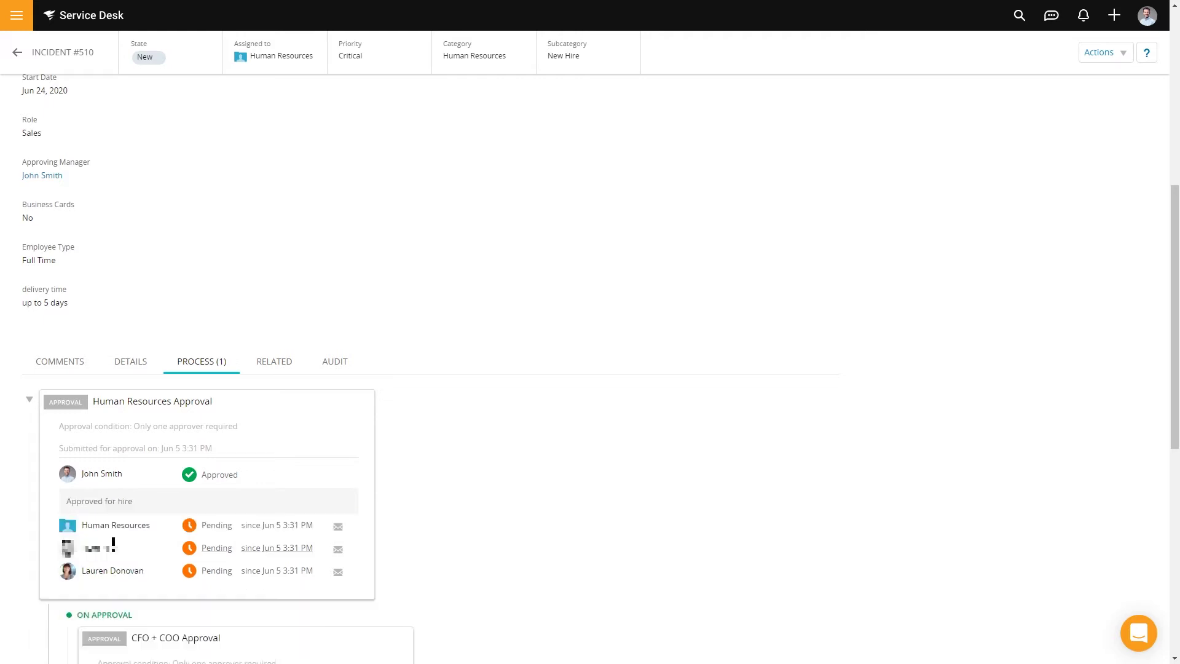
pyautogui.scroll(-5, 387, 517)
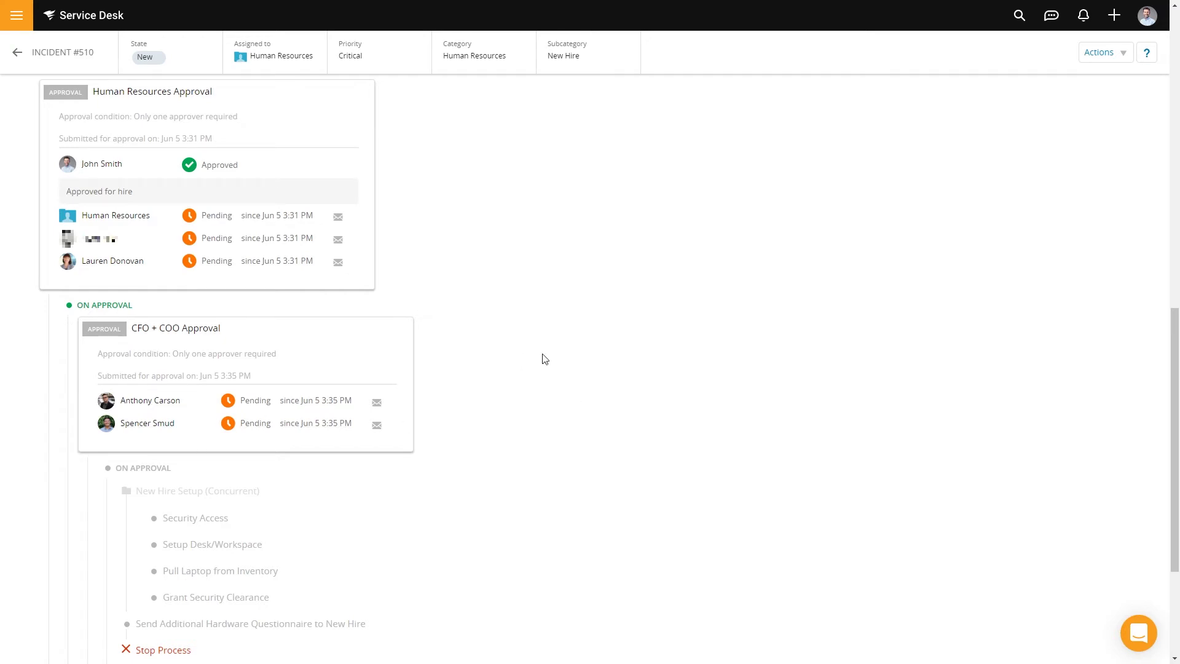
pyautogui.scroll(-3, 543, 358)
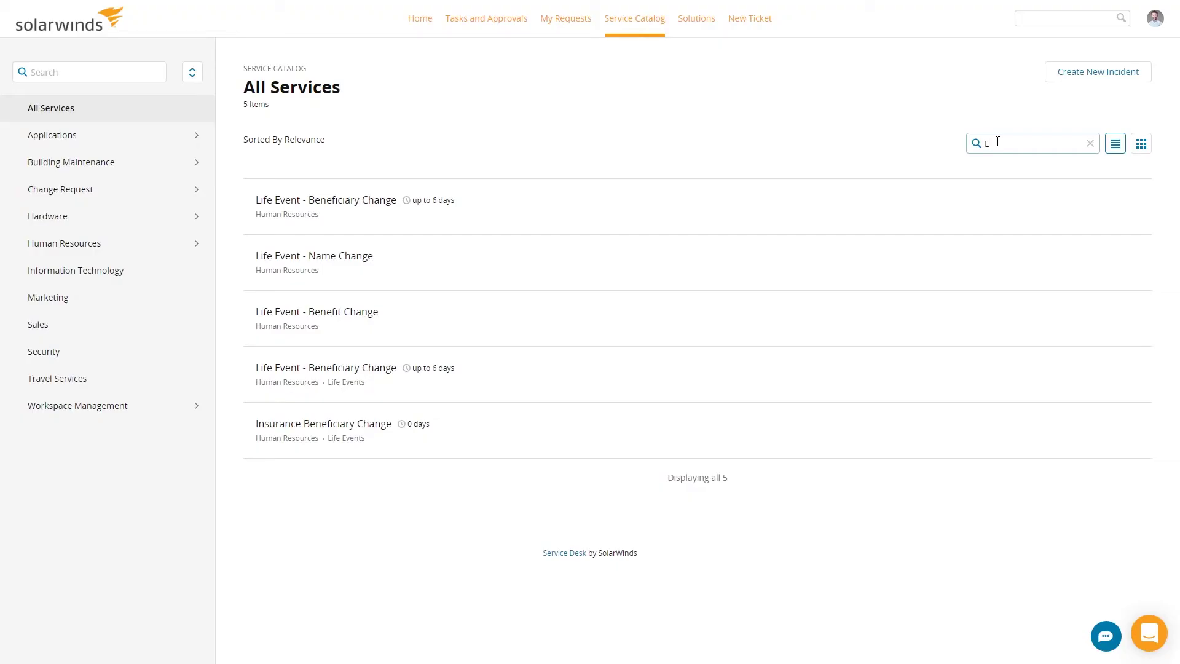
# Search the catalog for 'Life Event' and open the Life Event - Beneficiary Change form
pyautogui.write('ent')
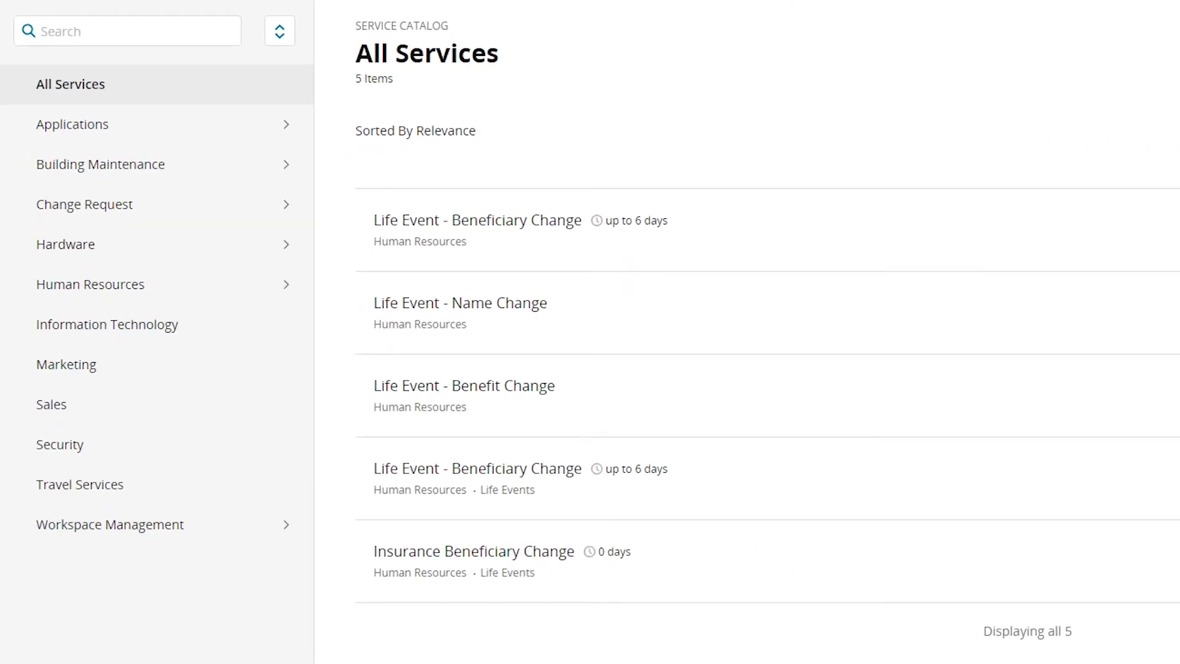
pyautogui.click(501, 476)
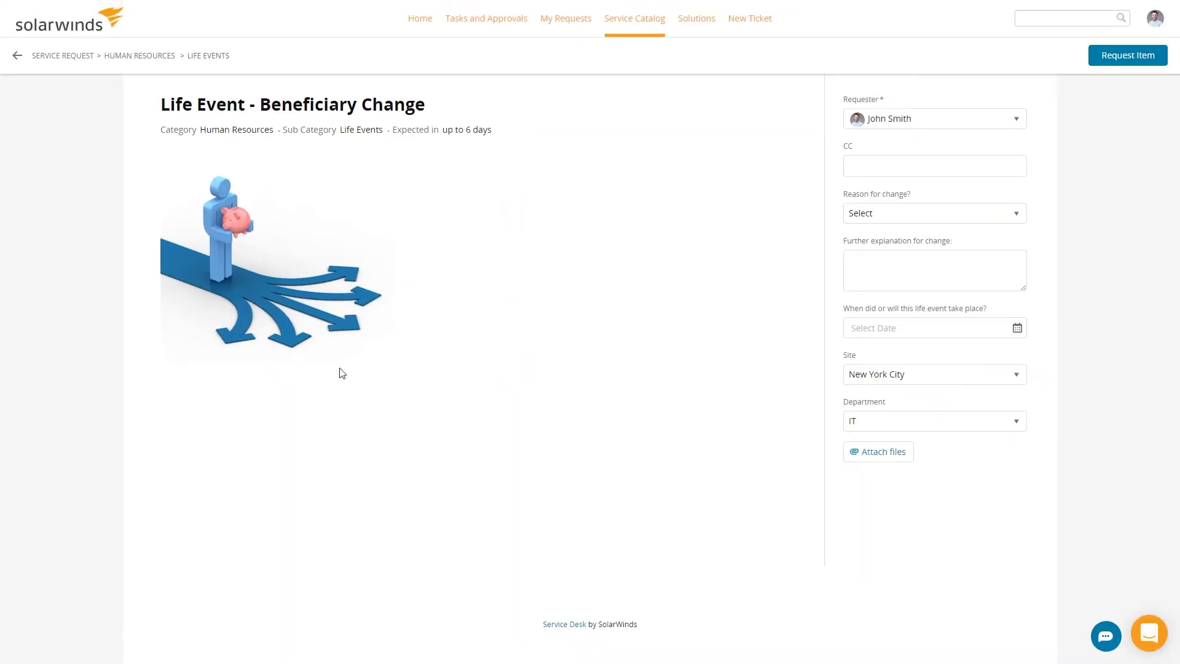
# Request a beneficiary change for a Major life event (marriage) at the San Francisco site
pyautogui.click(967, 216)
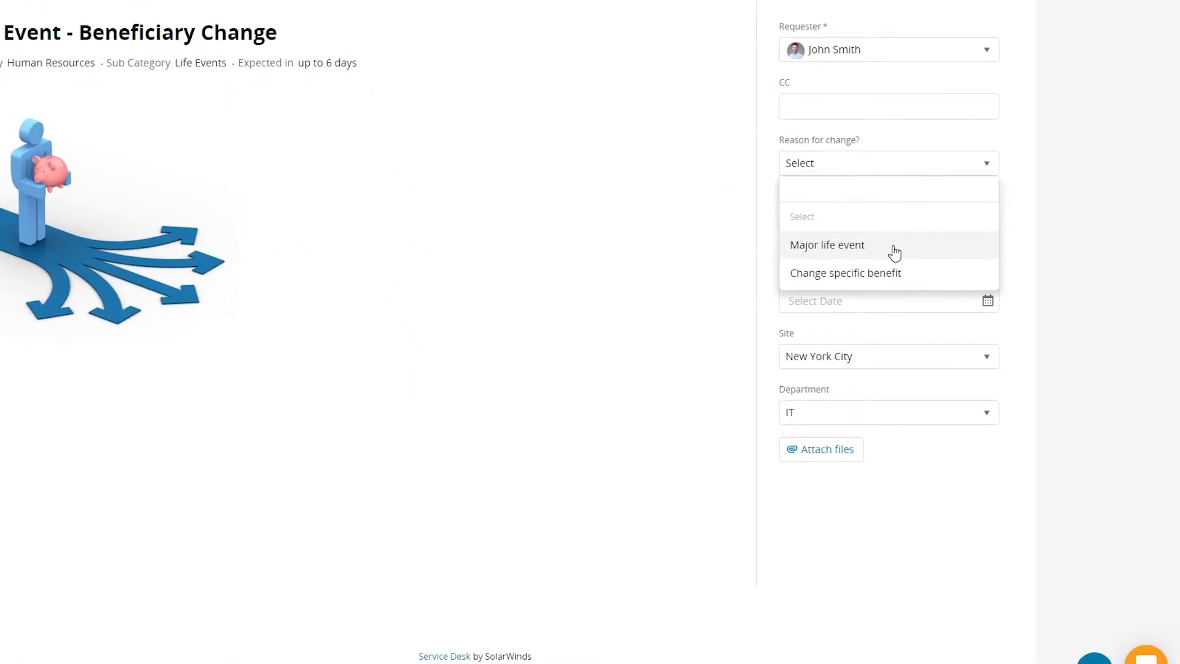
pyautogui.click(934, 283)
pyautogui.click(906, 263)
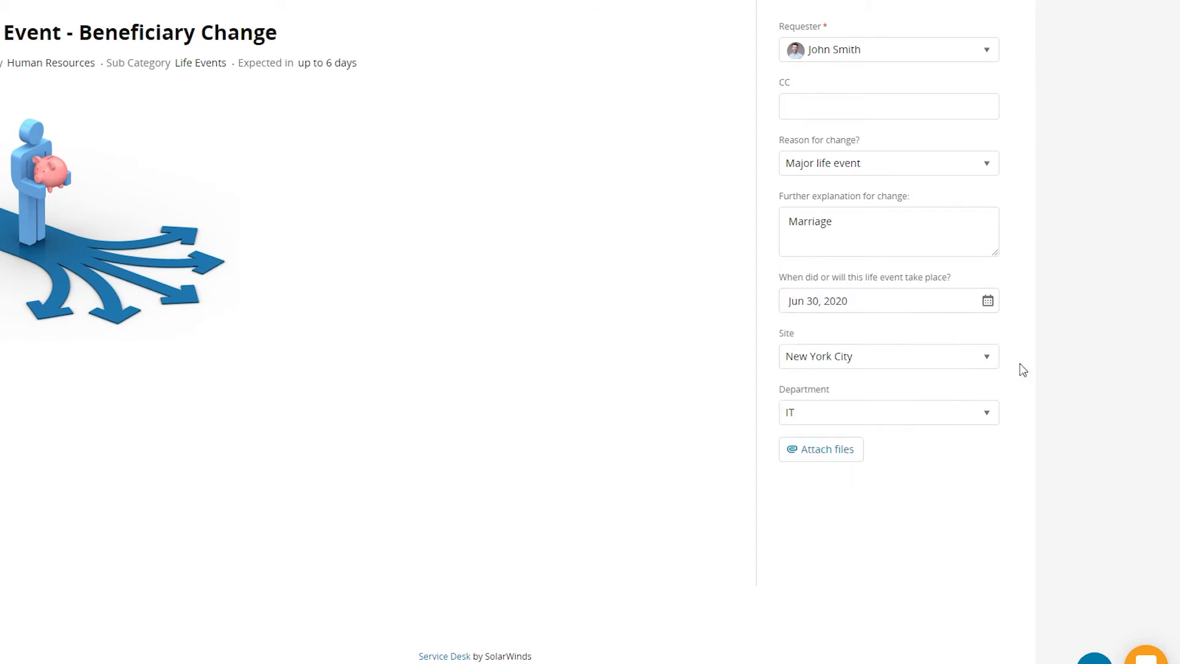
pyautogui.click(989, 361)
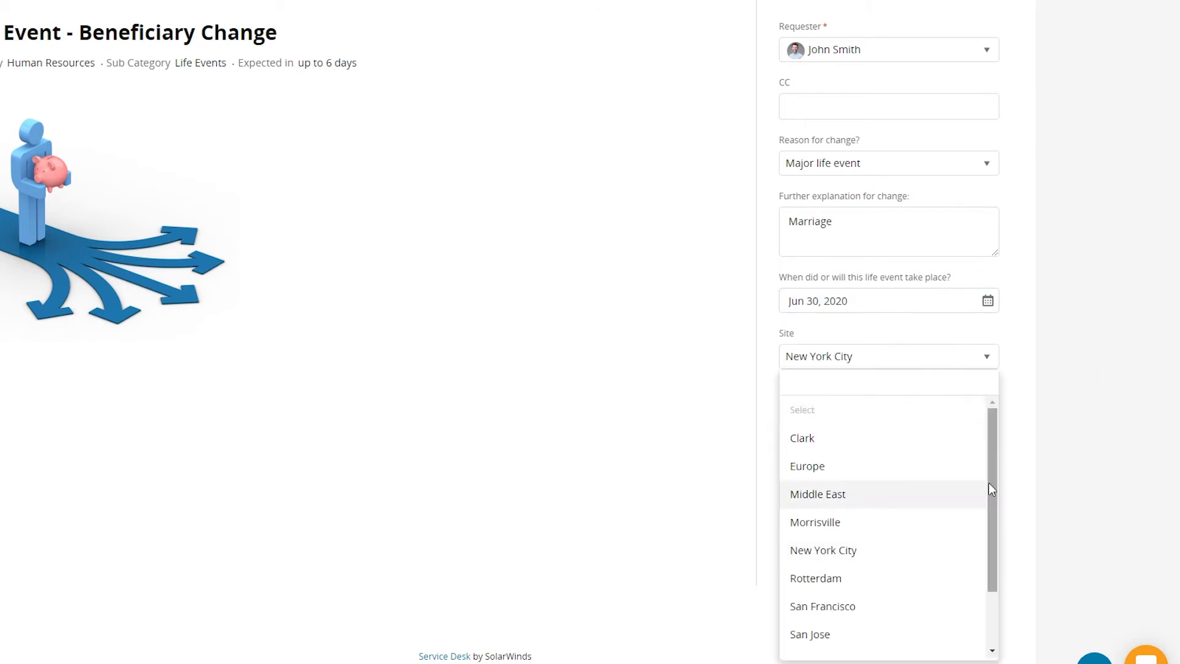
pyautogui.scroll(-1, 990, 485)
pyautogui.click(918, 559)
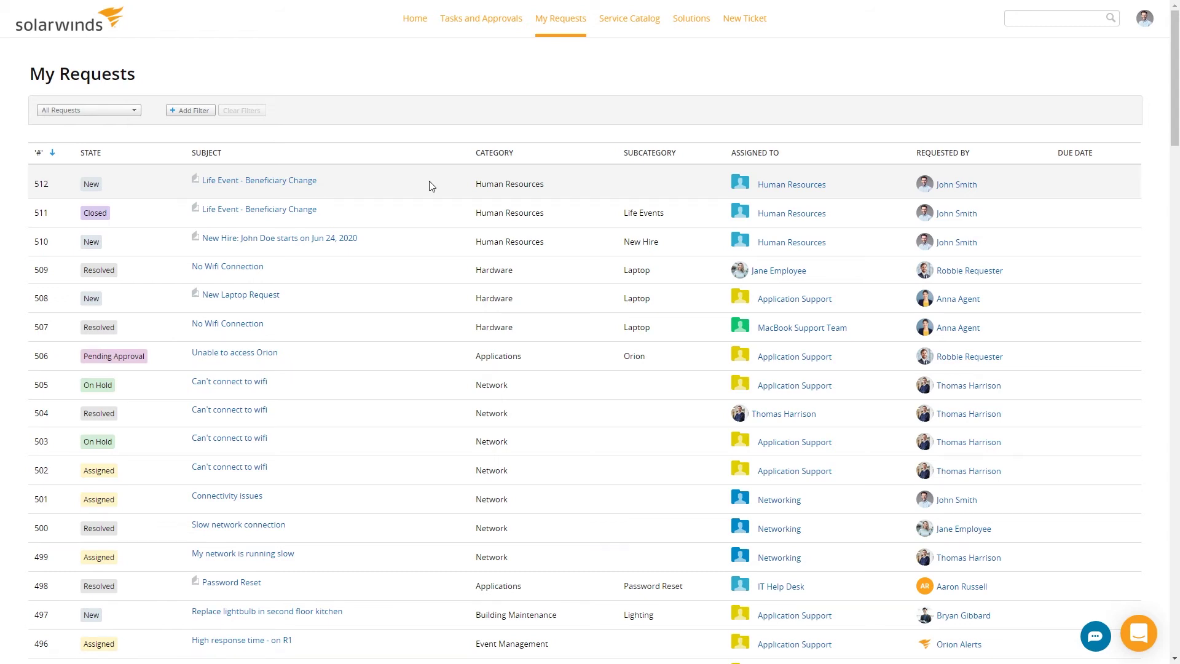
# Open request #512 from My Requests and scroll down to its process tasks
pyautogui.click(273, 187)
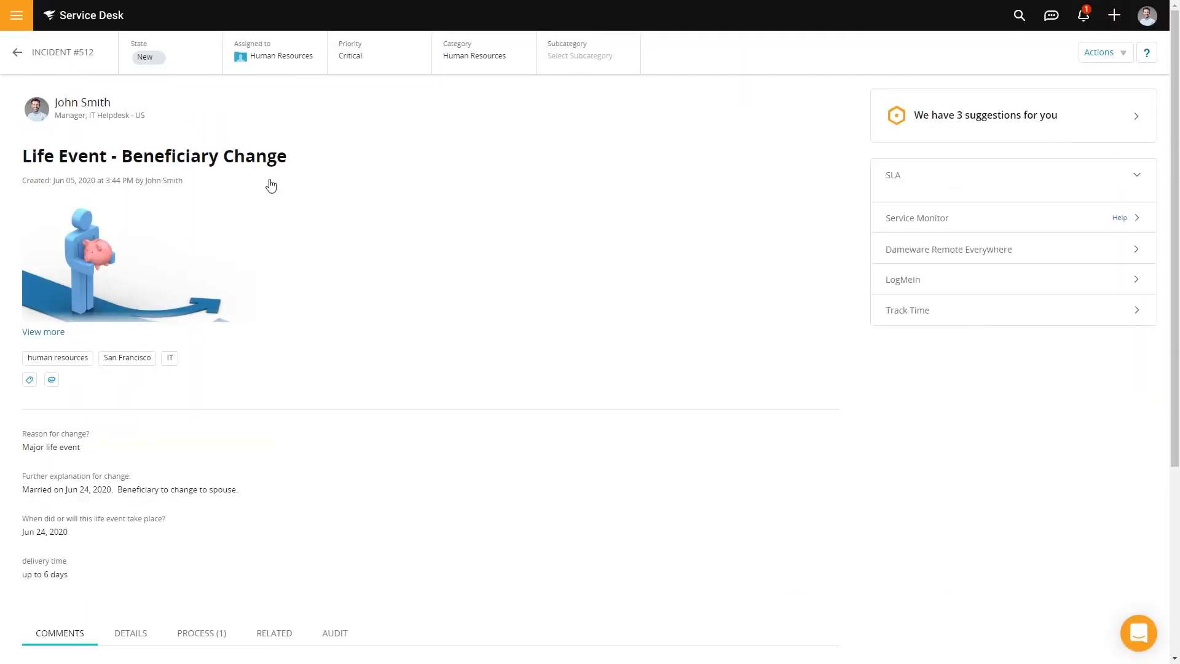
pyautogui.scroll(-5, 691, 218)
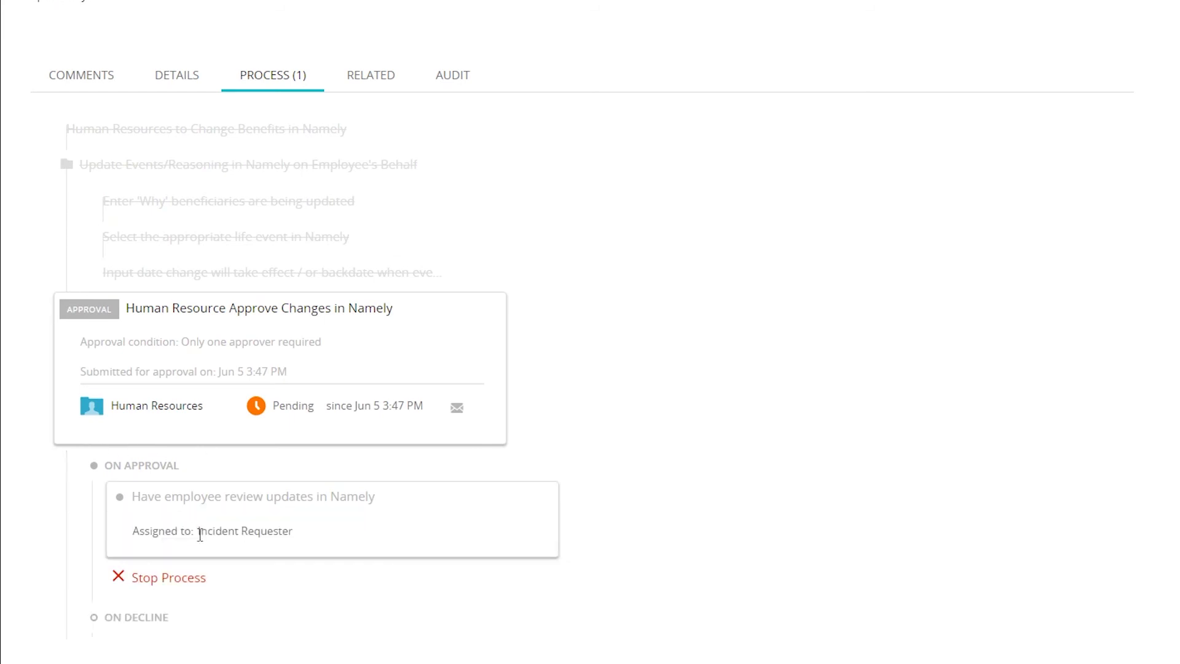
# Collapse the Human Resource Approve Changes in Namely approval card
pyautogui.click(92, 316)
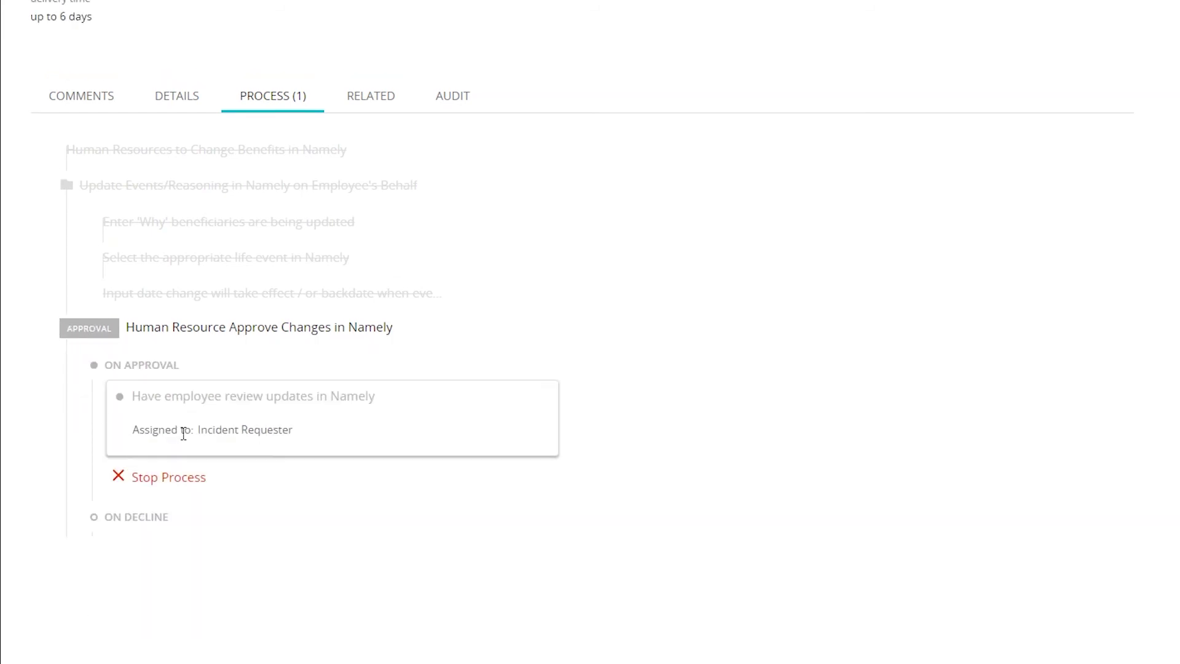